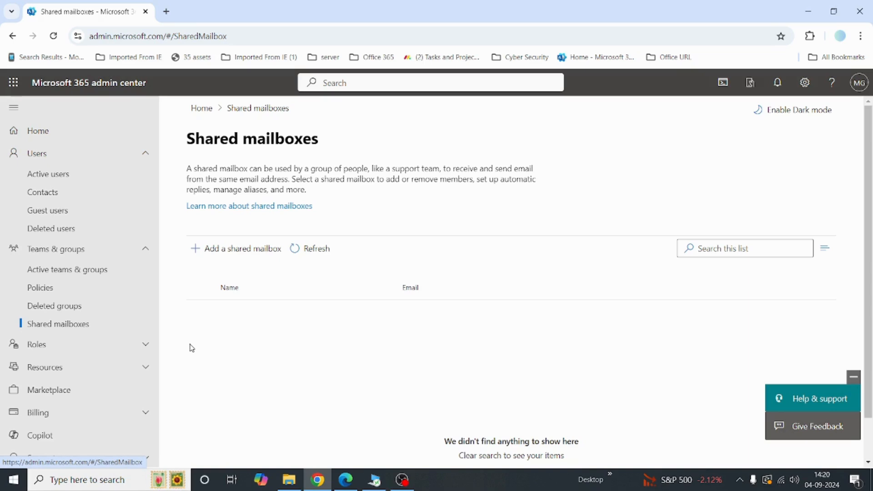
{"action": "left_click", "coordinate": [249, 251]}
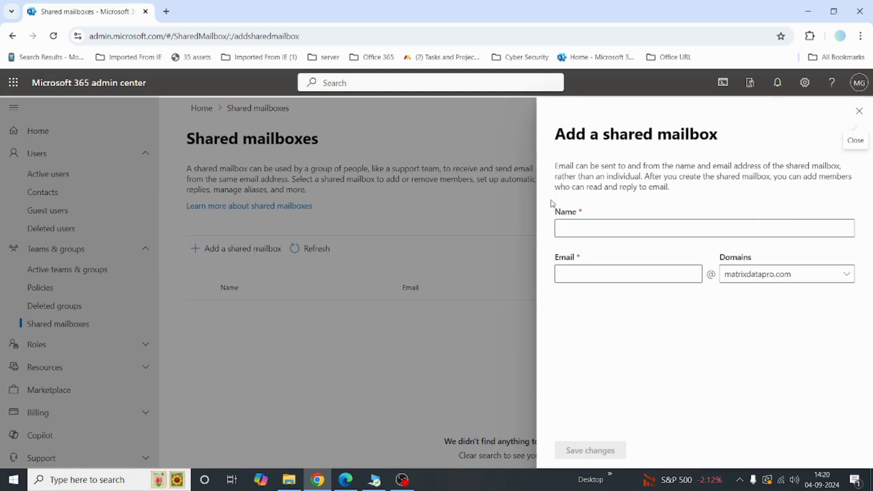
{"action": "left_click", "coordinate": [592, 224]}
{"action": "type", "text": "customer"}
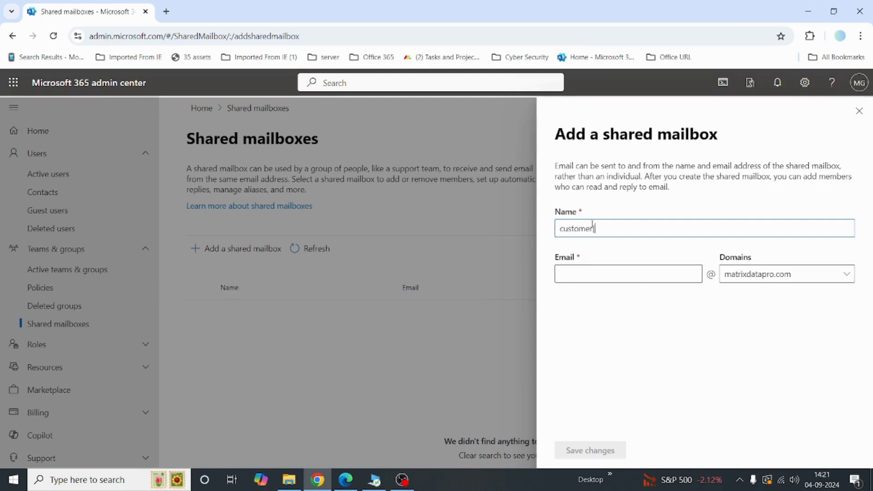
{"action": "type", "text": "-services"}
{"action": "left_click", "coordinate": [628, 288]}
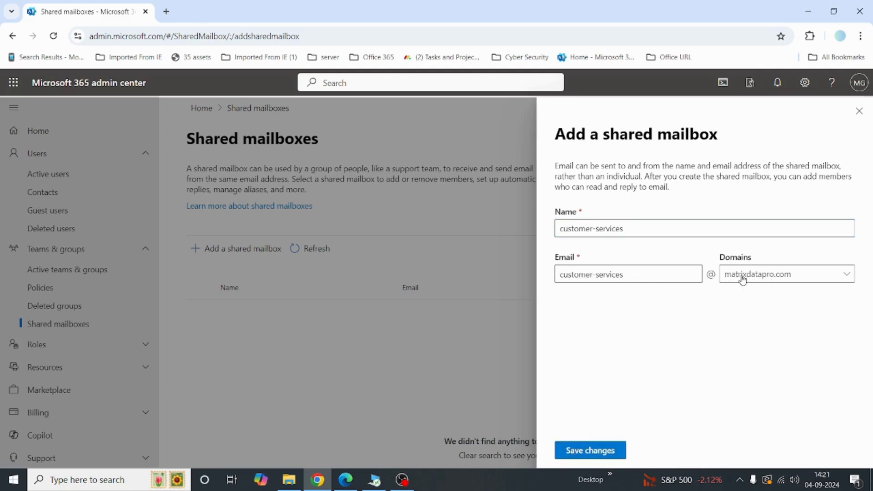
{"action": "left_click", "coordinate": [577, 450]}
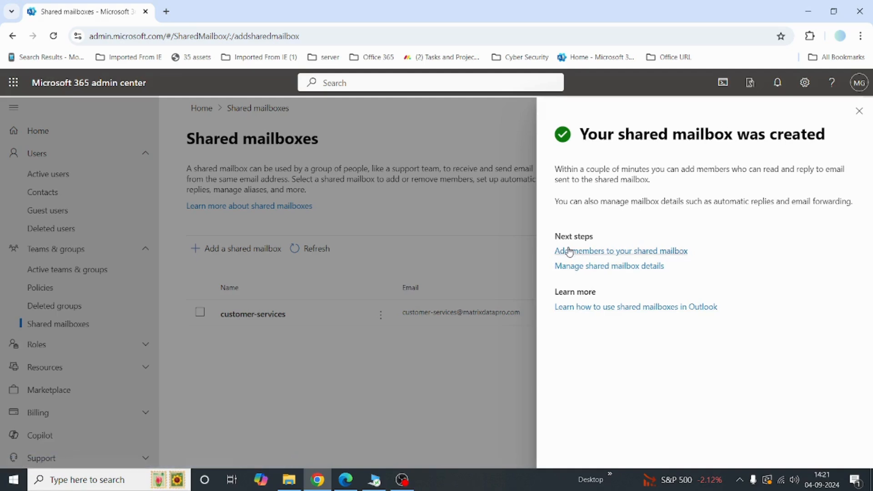
Go to adding members from the customer-services creation confirmation
{"action": "left_click", "coordinate": [637, 253]}
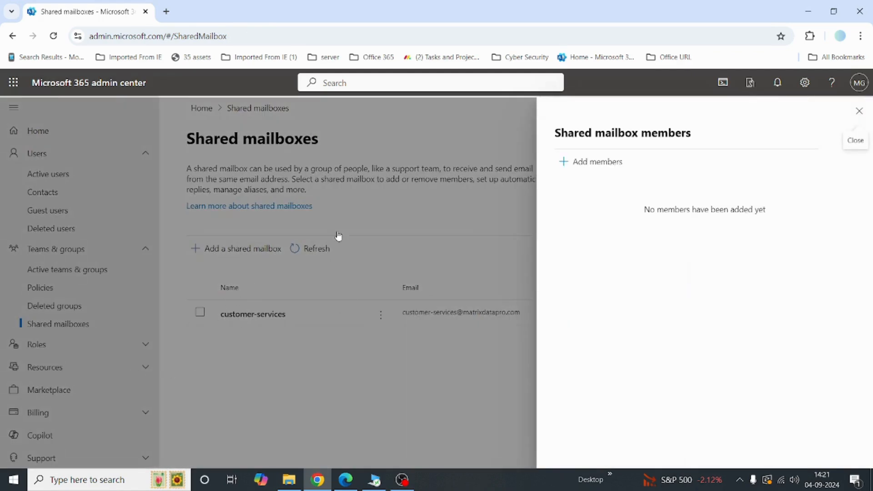
Add two users as members of customer-services, then close the members pane
{"action": "left_click", "coordinate": [581, 163]}
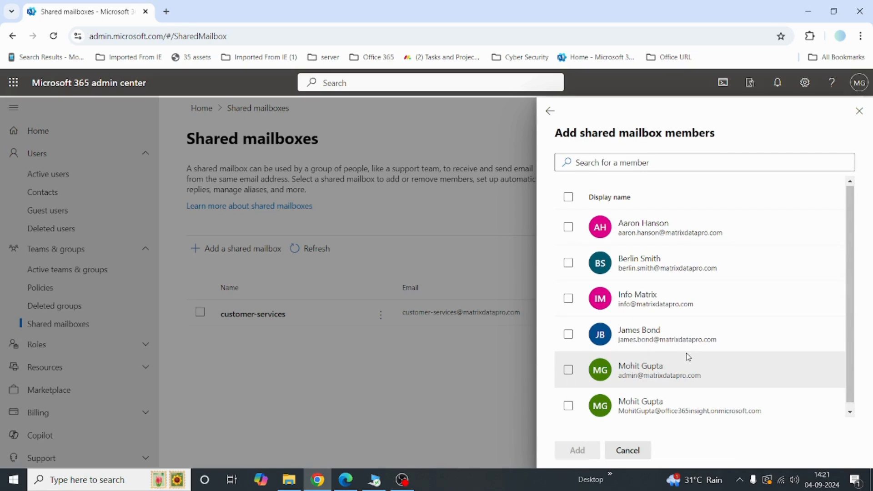
{"action": "left_click", "coordinate": [564, 227]}
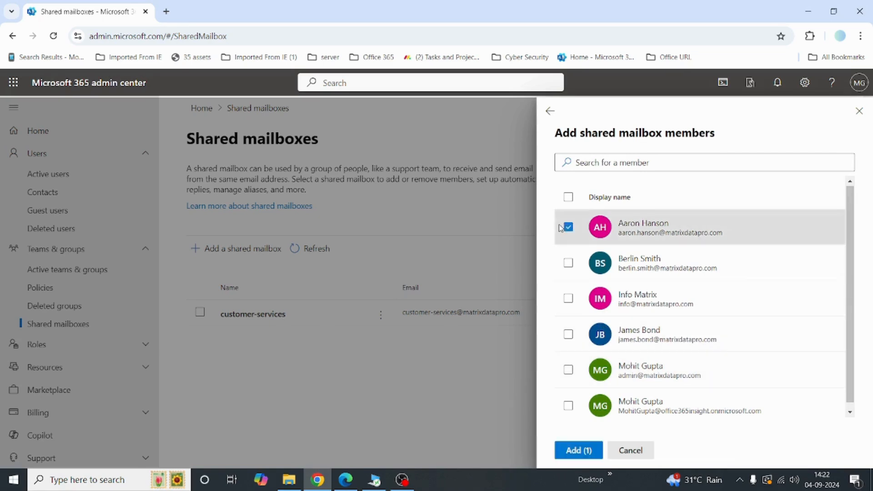
{"action": "left_click", "coordinate": [568, 335]}
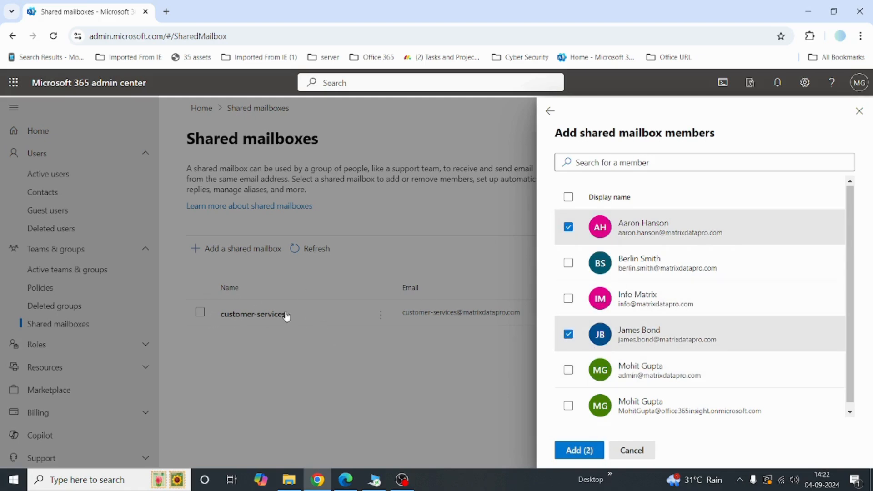
{"action": "left_click", "coordinate": [584, 450]}
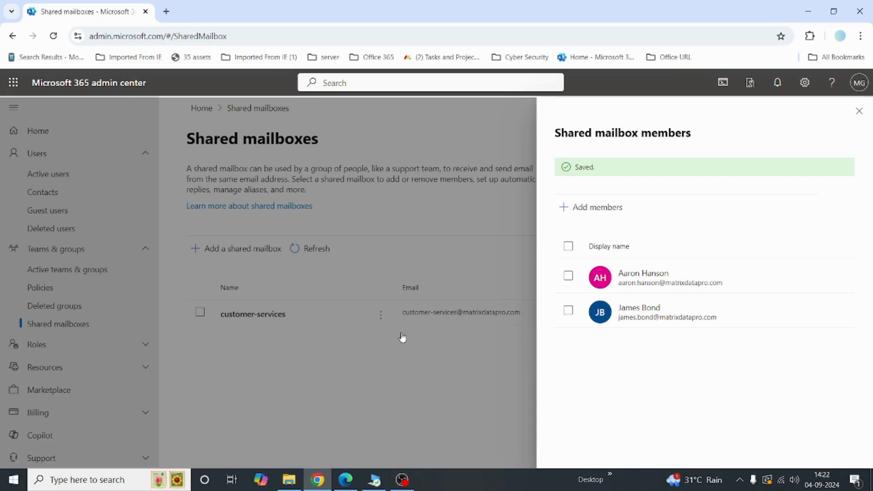
{"action": "left_click", "coordinate": [860, 111]}
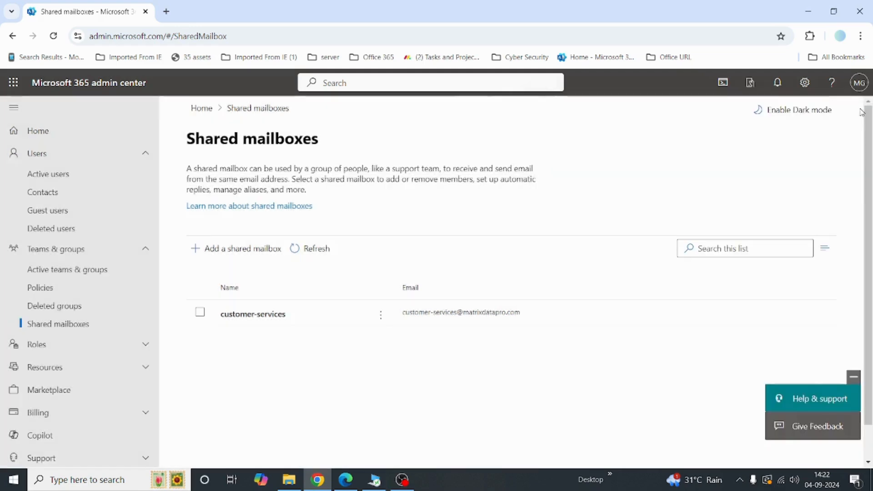
{"action": "left_click", "coordinate": [55, 175]}
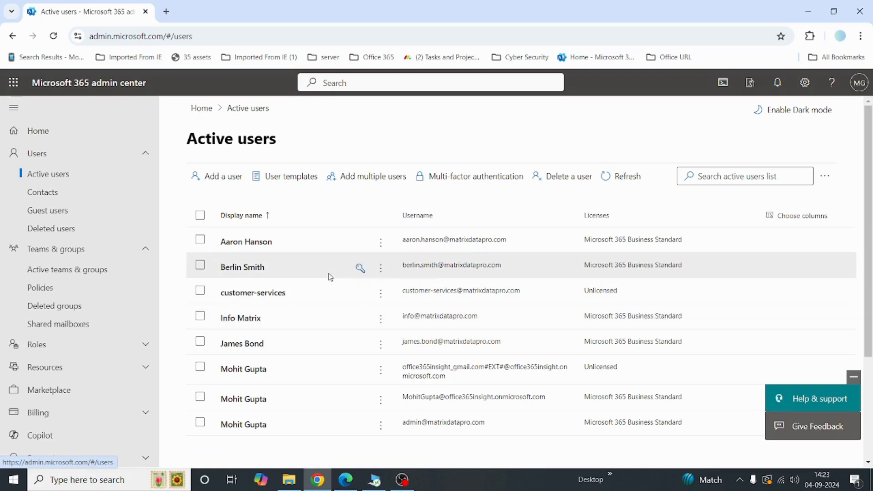
{"action": "left_click", "coordinate": [87, 326]}
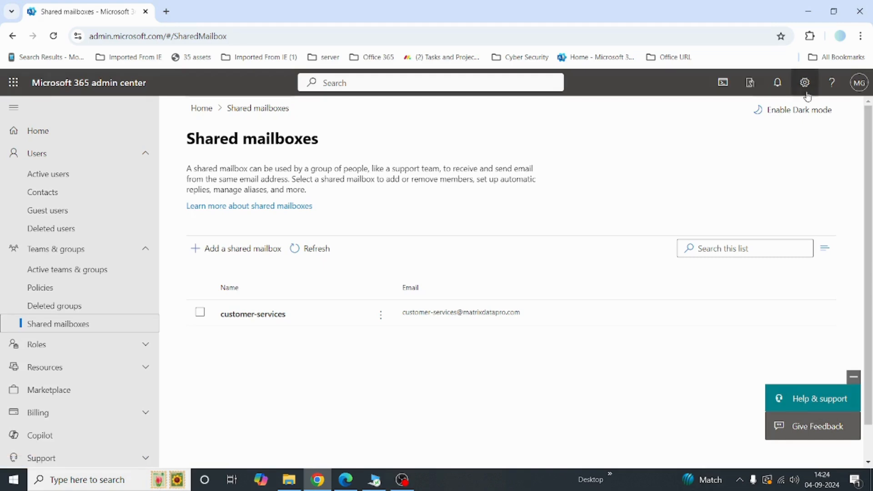
Load Outlook in a new Chrome Incognito window via the 'ou' address-bar shortcut
{"action": "left_click", "coordinate": [861, 36]}
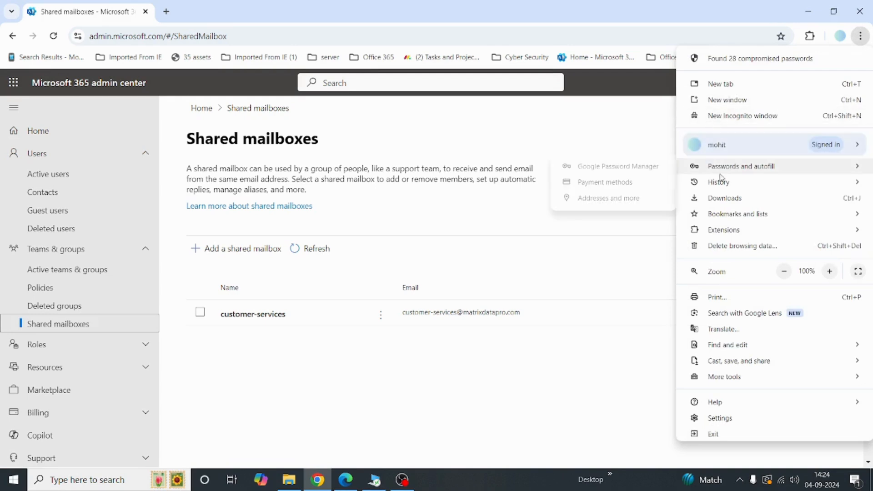
{"action": "left_click", "coordinate": [738, 118]}
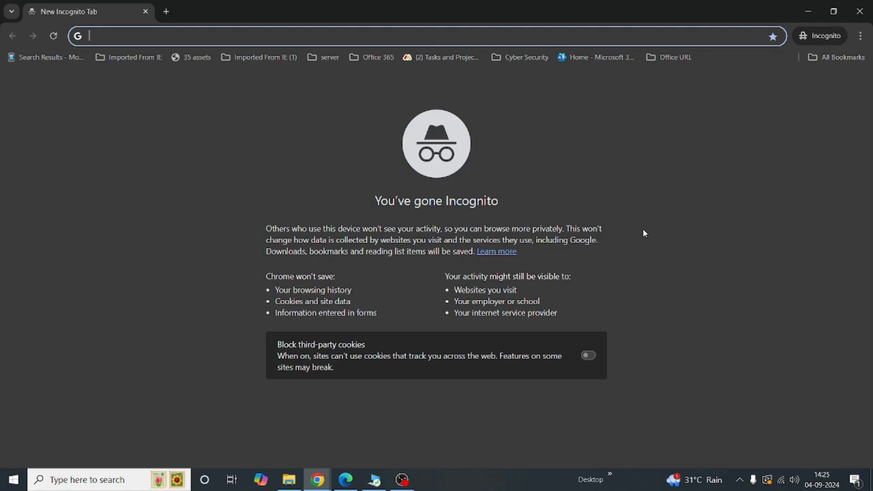
{"action": "type", "text": "ou"}
{"action": "key", "text": "Return"}
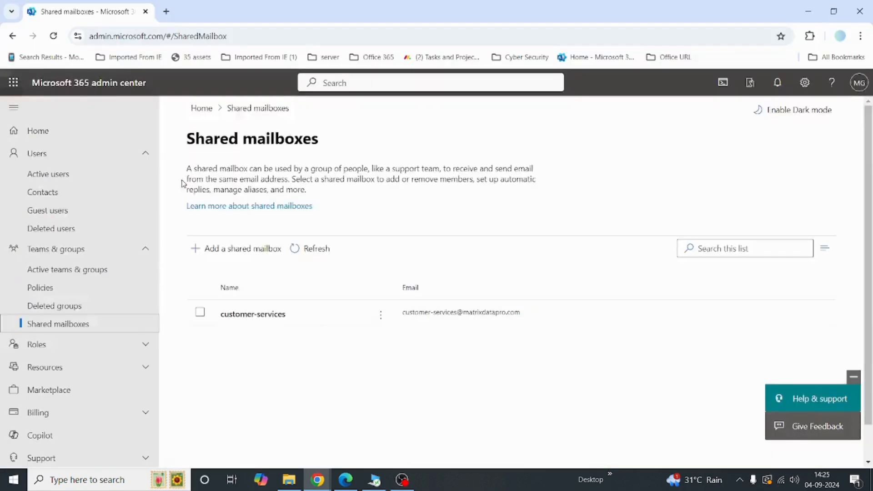
Check the customer-services details for its two members and permissions, then return to the incognito window
{"action": "left_click", "coordinate": [259, 313]}
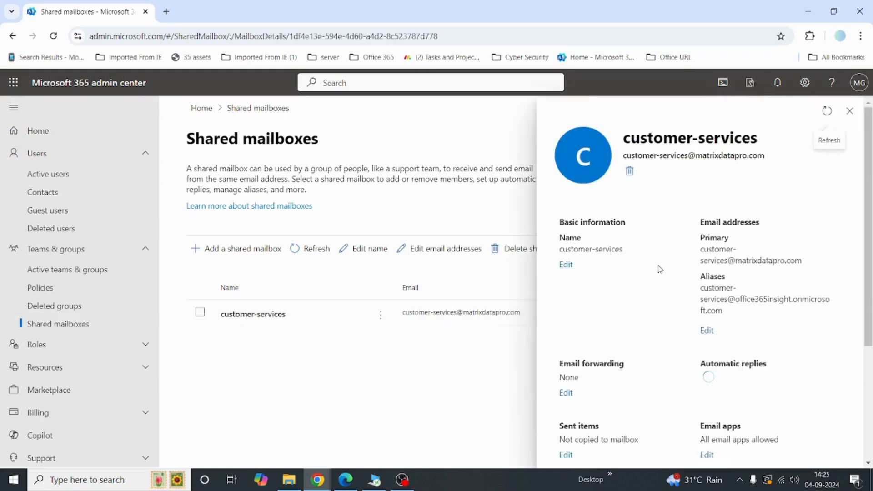
{"action": "scroll", "coordinate": [660, 268], "scroll_direction": "down", "scroll_amount": 4}
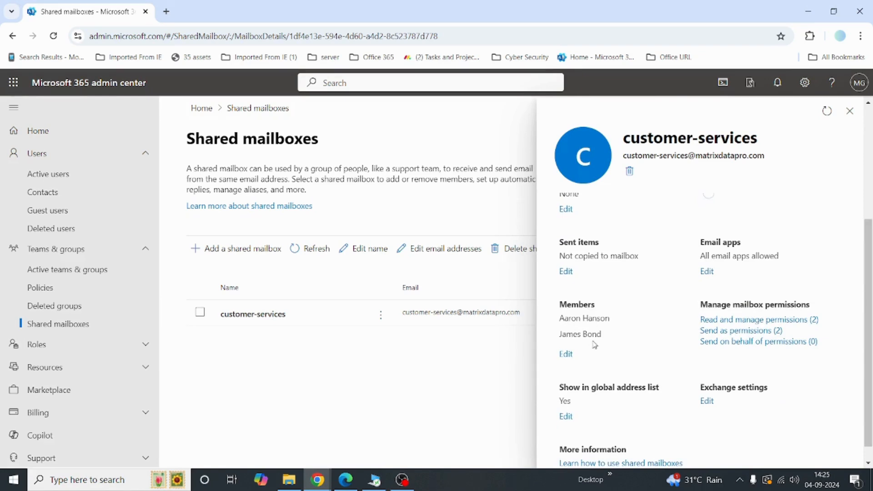
{"action": "key", "text": "alt+Tab"}
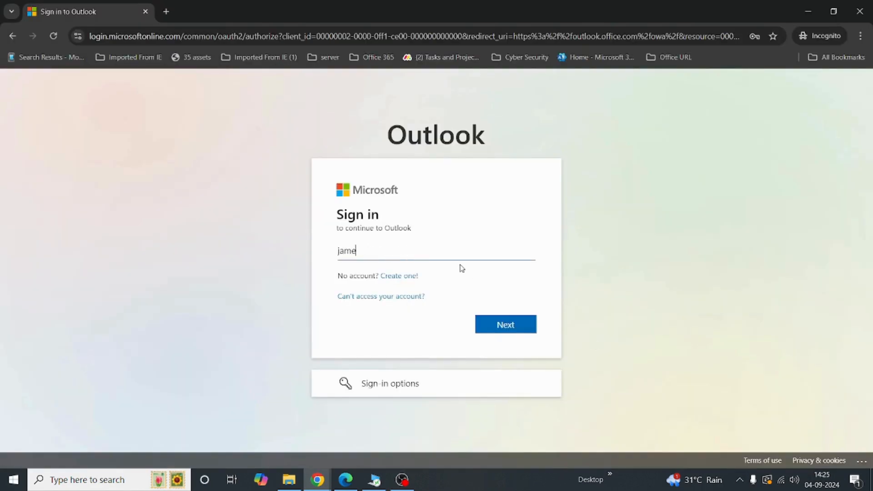
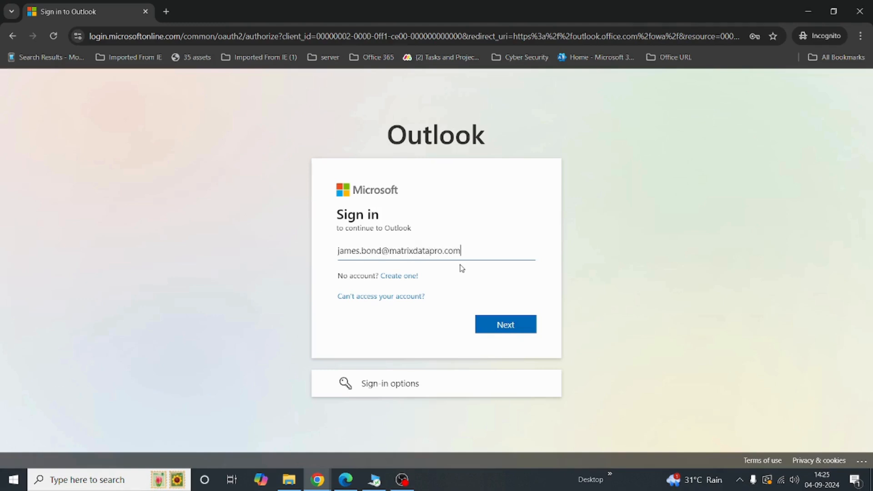
Sign in to Outlook with the member's email address and password, re-entering the password
{"action": "key", "text": "Return"}
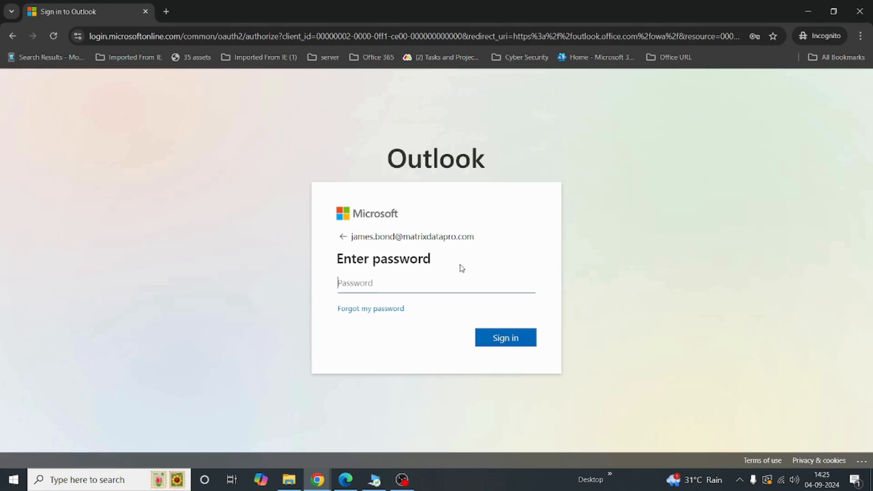
{"action": "type", "text": "***"}
{"action": "key", "text": "BackSpace"}
{"action": "key", "text": "BackSpace"}
{"action": "key", "text": "BackSpace"}
{"action": "type", "text": "**********"}
{"action": "key", "text": "Return"}
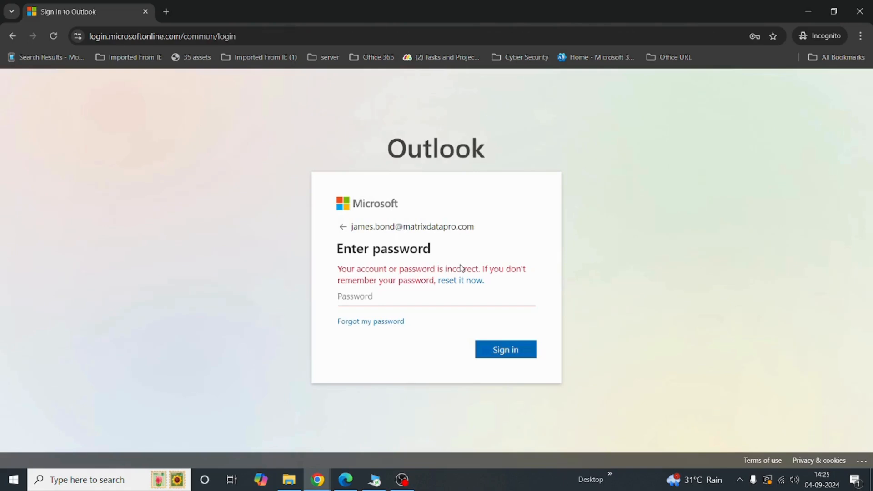
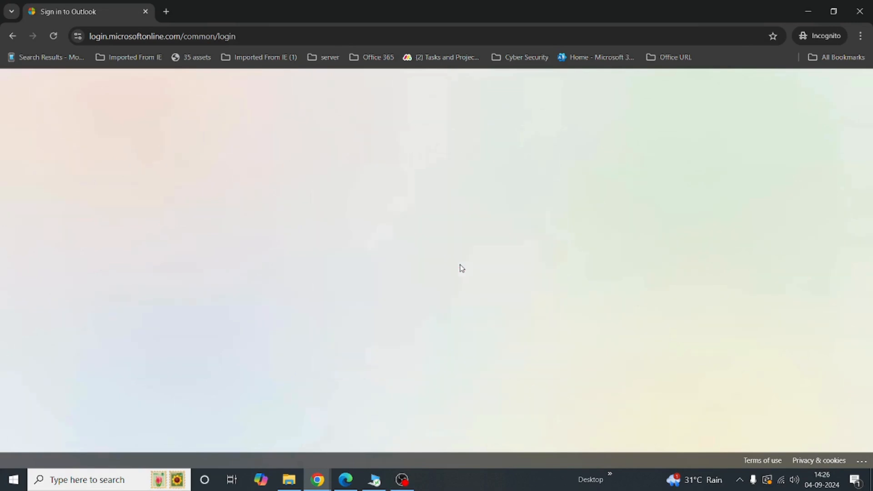
Confirm 'Stay signed in?' with Yes to finish signing in and reach the Inbox
{"action": "left_click", "coordinate": [506, 343]}
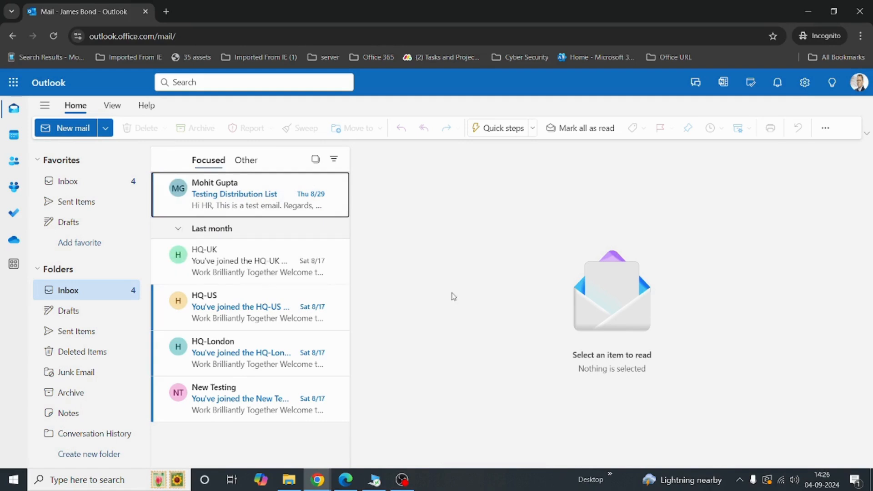
Open the signed-in user's account card from the profile picture at top right
{"action": "left_click", "coordinate": [861, 86]}
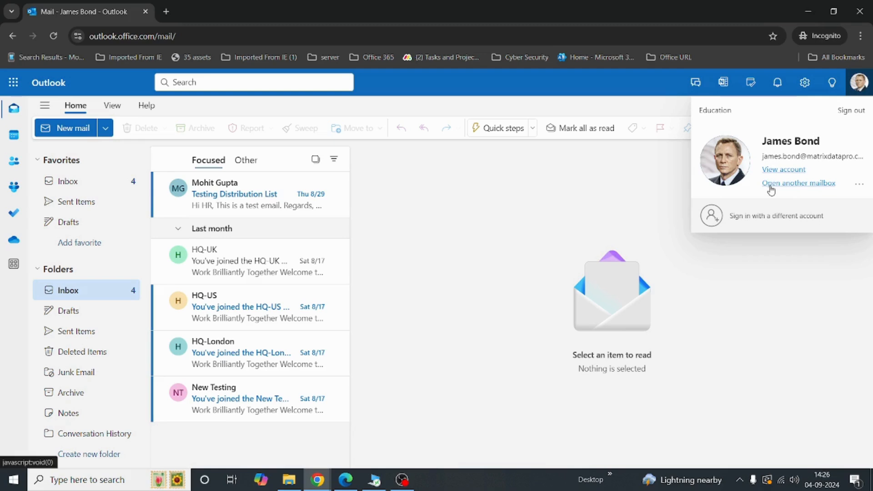
{"action": "left_click", "coordinate": [643, 184]}
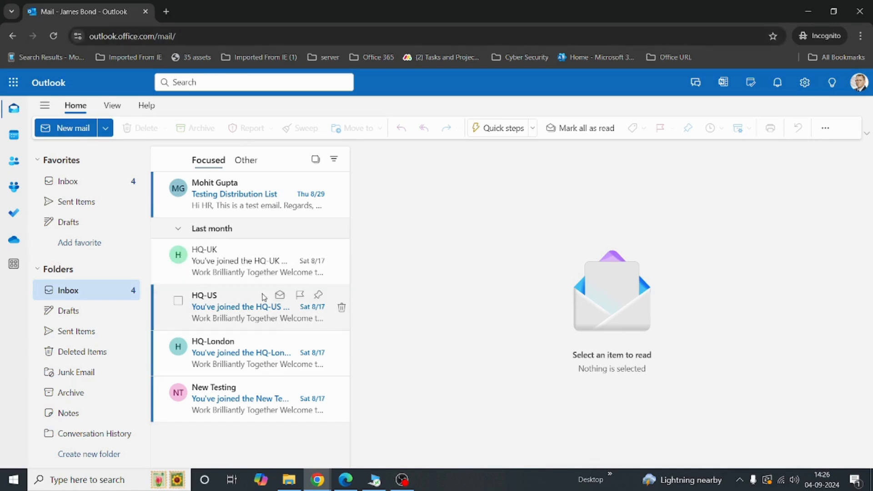
{"action": "left_click", "coordinate": [859, 83]}
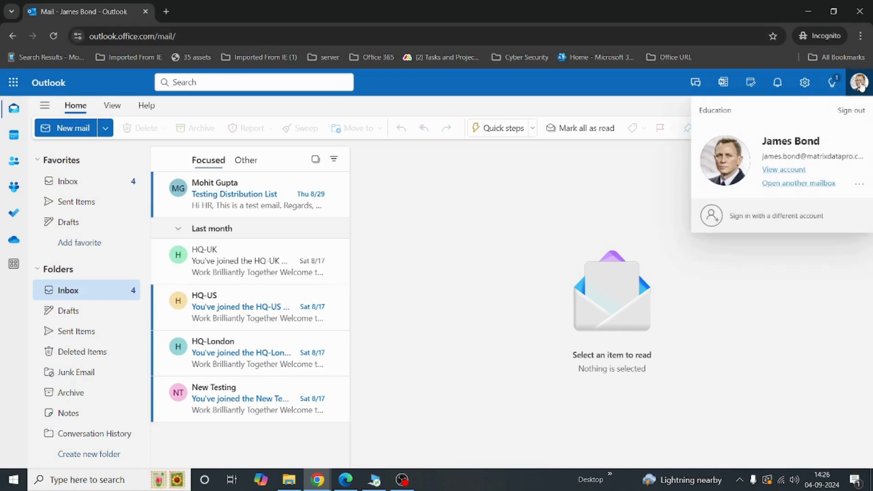
{"action": "left_click", "coordinate": [860, 87]}
{"action": "left_click", "coordinate": [860, 87]}
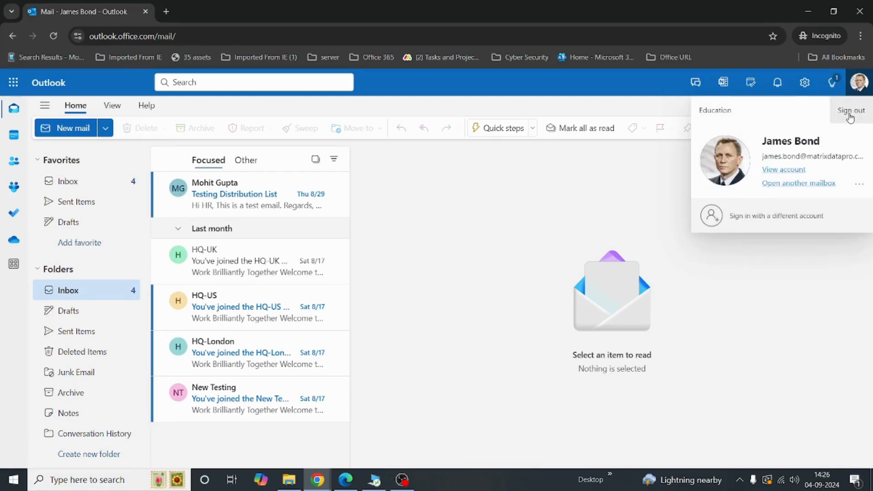
Open the customer-services shared mailbox via Open another mailbox, searching 'customer'
{"action": "left_click", "coordinate": [791, 184]}
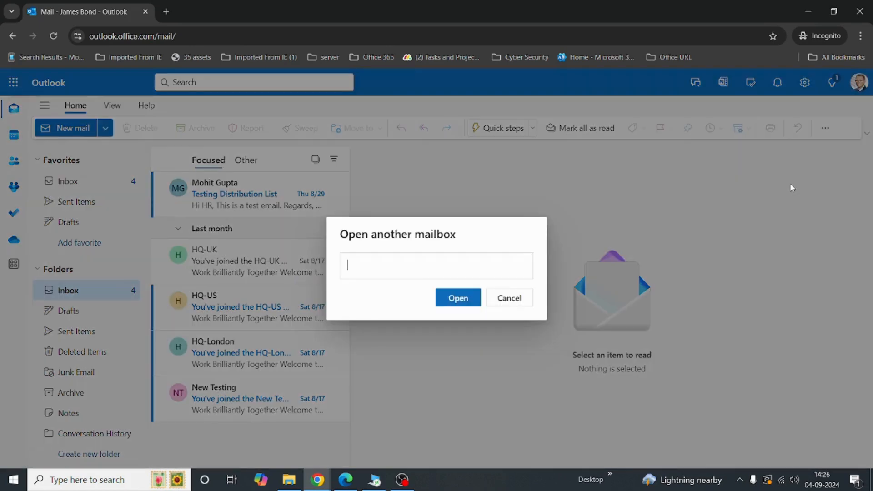
{"action": "type", "text": "customer"}
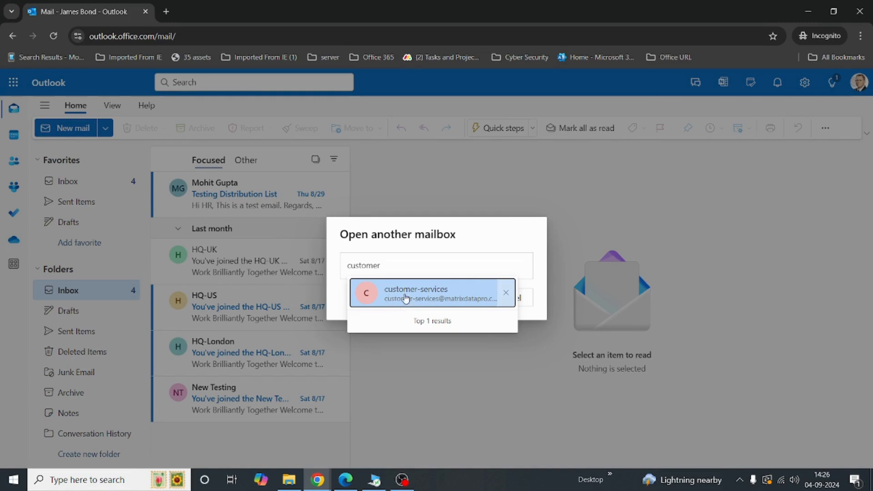
{"action": "left_click", "coordinate": [434, 292]}
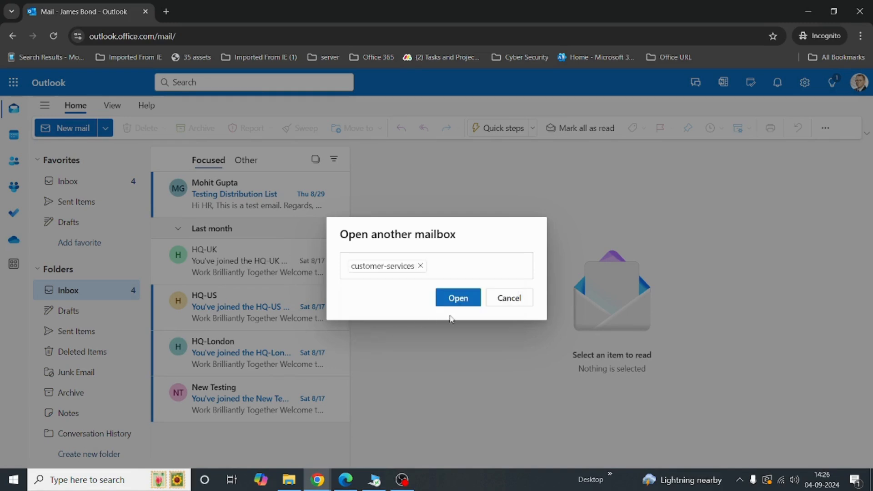
{"action": "left_click", "coordinate": [461, 299]}
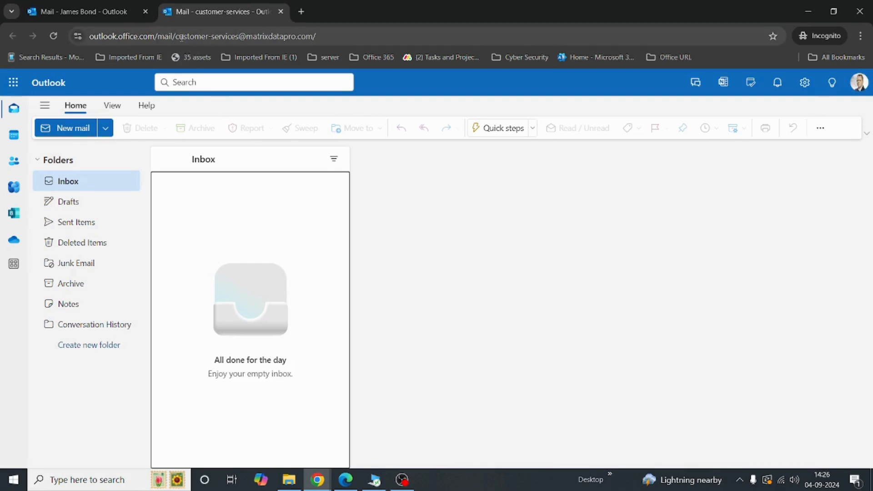
{"action": "left_click_drag", "start_coordinate": [179, 36], "coordinate": [293, 46]}
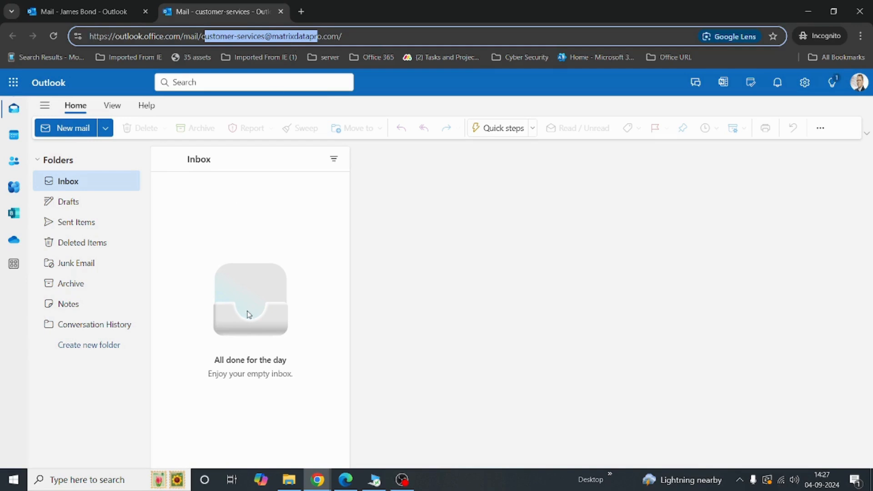
{"action": "left_click", "coordinate": [286, 282]}
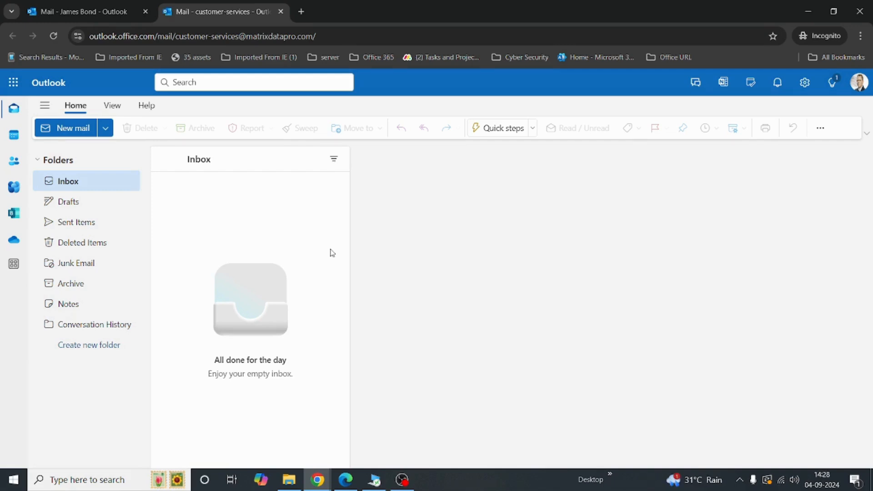
In the admin center, close the mailbox details and search help for 'facing issue with shared mailbox'
{"action": "key", "text": "alt+Tab"}
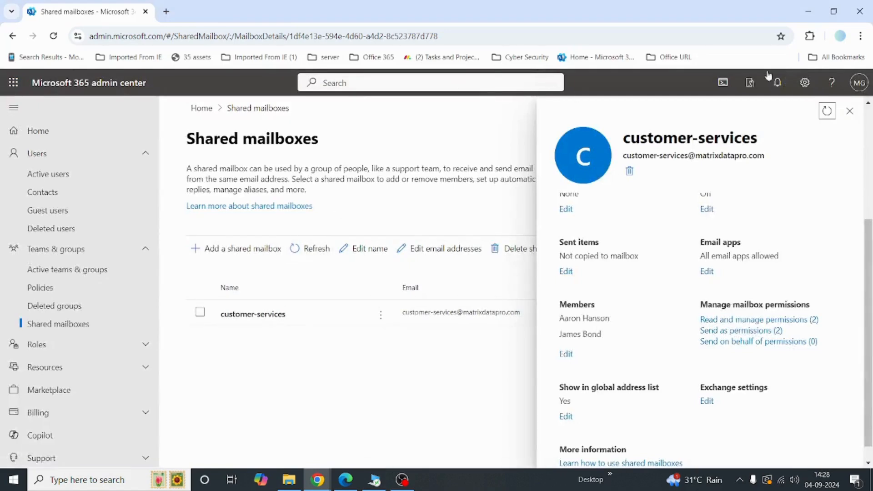
{"action": "left_click", "coordinate": [849, 111]}
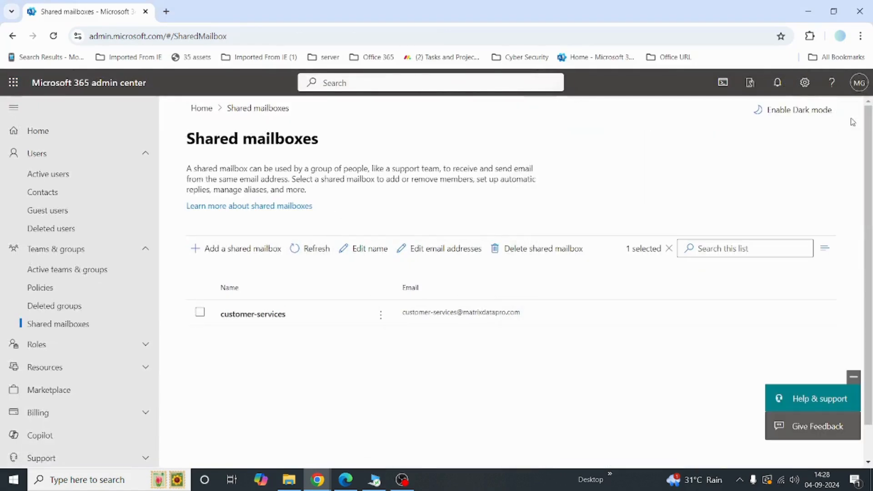
{"action": "left_click", "coordinate": [833, 89]}
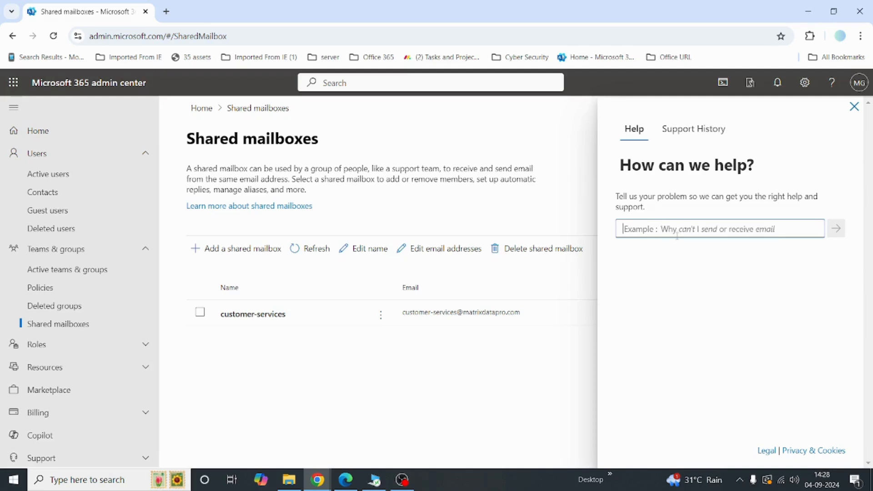
{"action": "type", "text": "facing issue "}
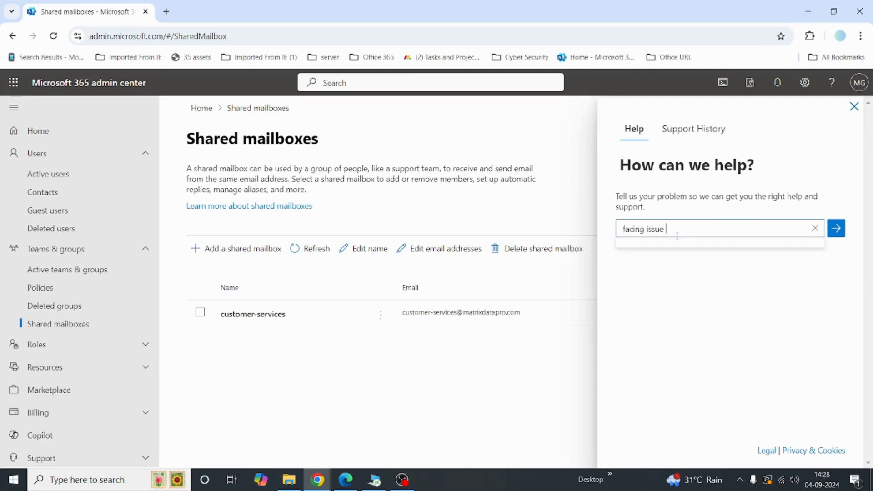
{"action": "type", "text": "with share"}
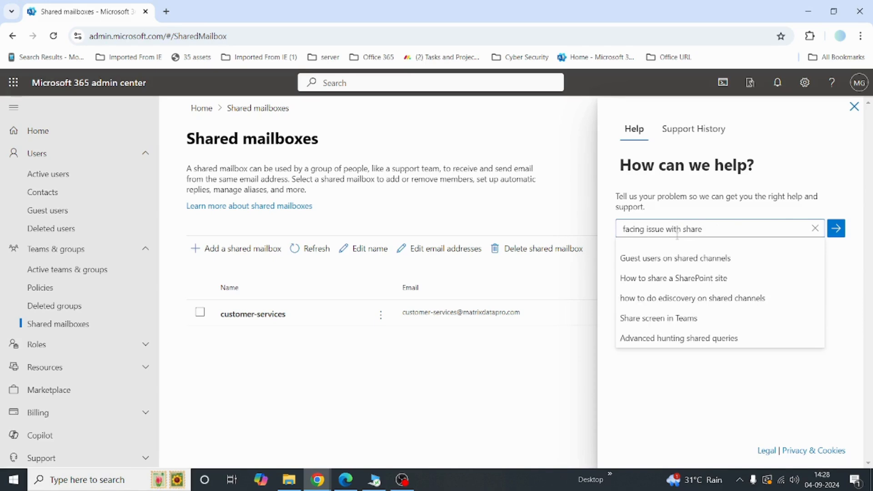
{"action": "type", "text": "d mailb"}
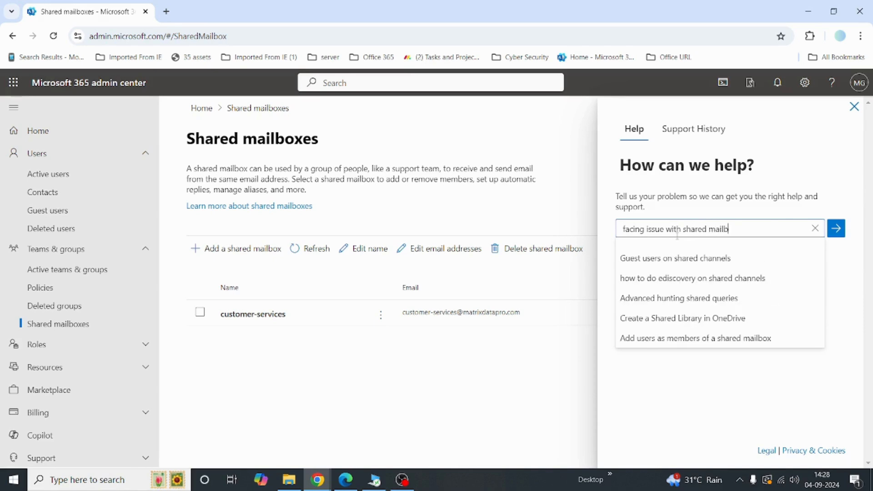
{"action": "type", "text": "ox"}
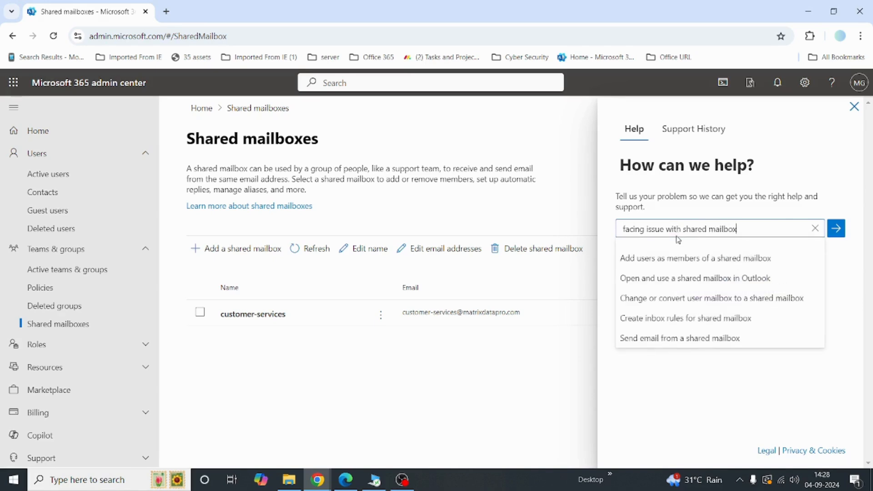
{"action": "key", "text": "Return"}
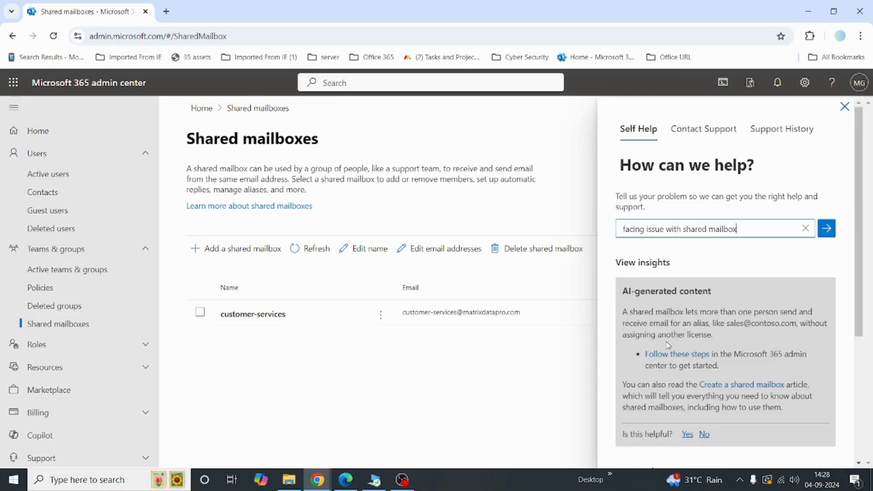
Choose Contact support, pick Phone, then go back to the Phone or Email options
{"action": "scroll", "coordinate": [667, 341], "scroll_direction": "down", "scroll_amount": 3}
{"action": "left_click", "coordinate": [649, 452]}
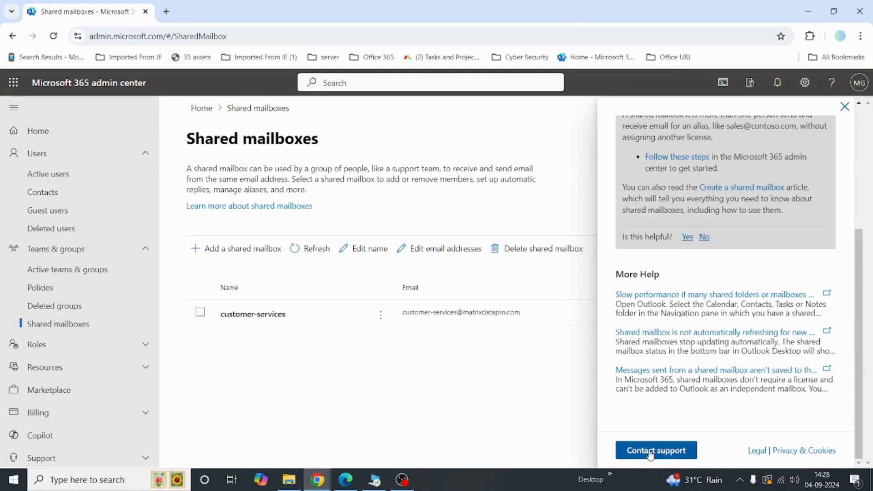
{"action": "left_click", "coordinate": [691, 276]}
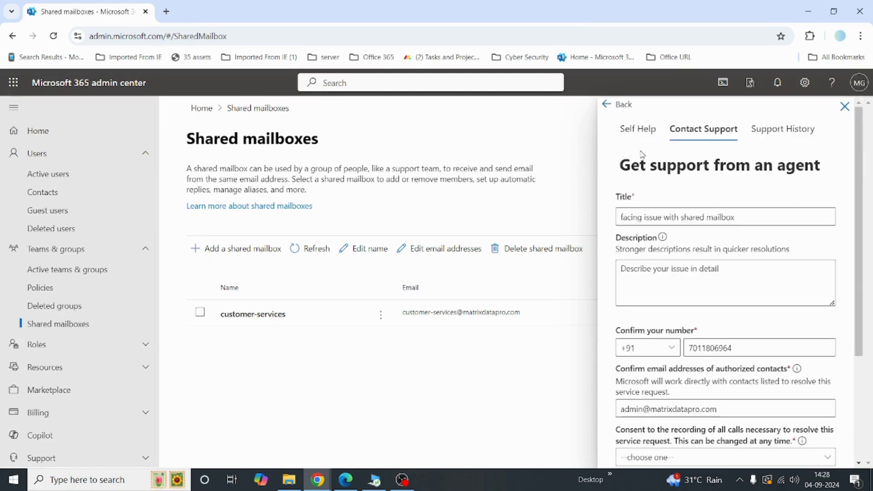
{"action": "left_click", "coordinate": [616, 104]}
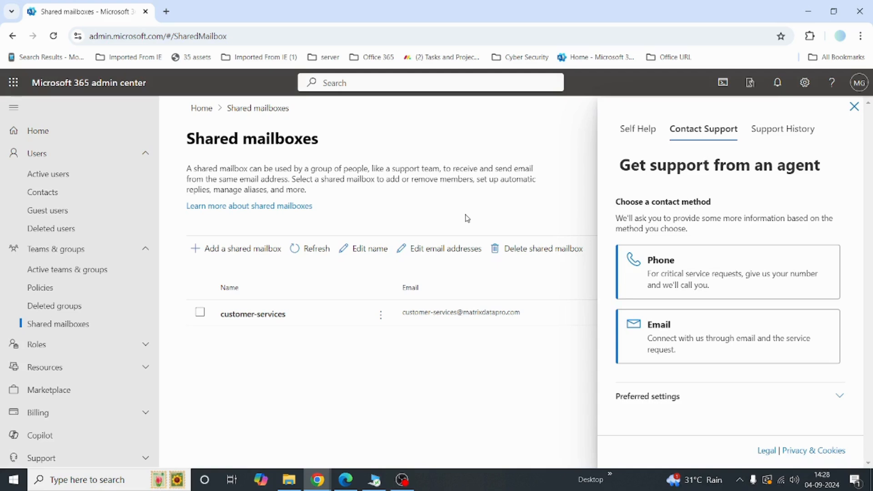